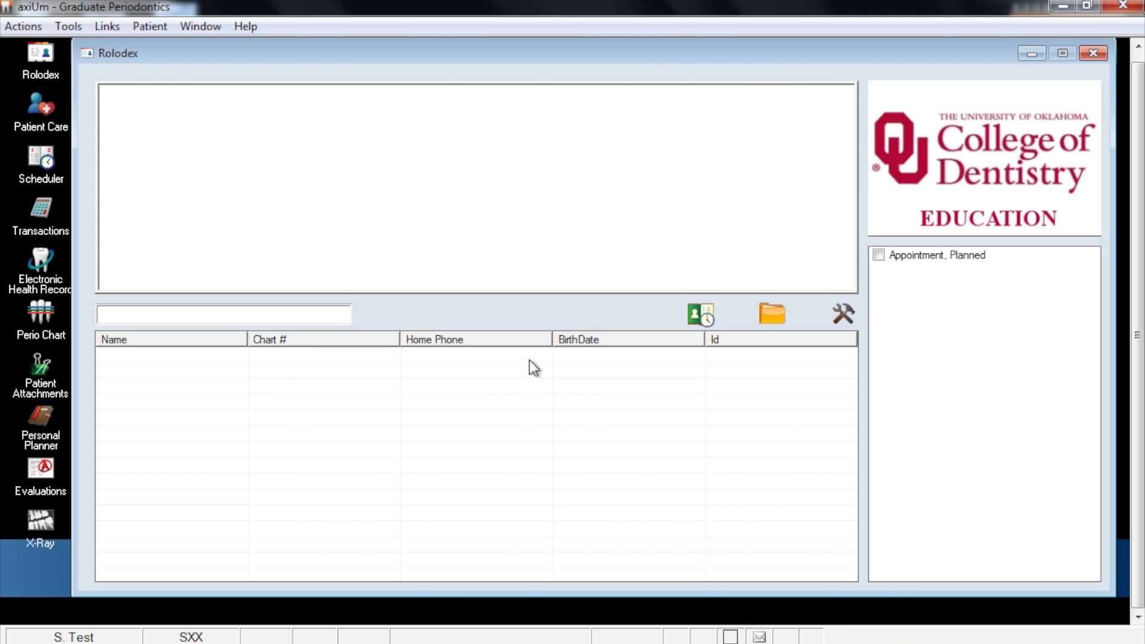
Load the test patient and open their EHR chart showing the charted caries and planned composites.
left_click(951, 263)
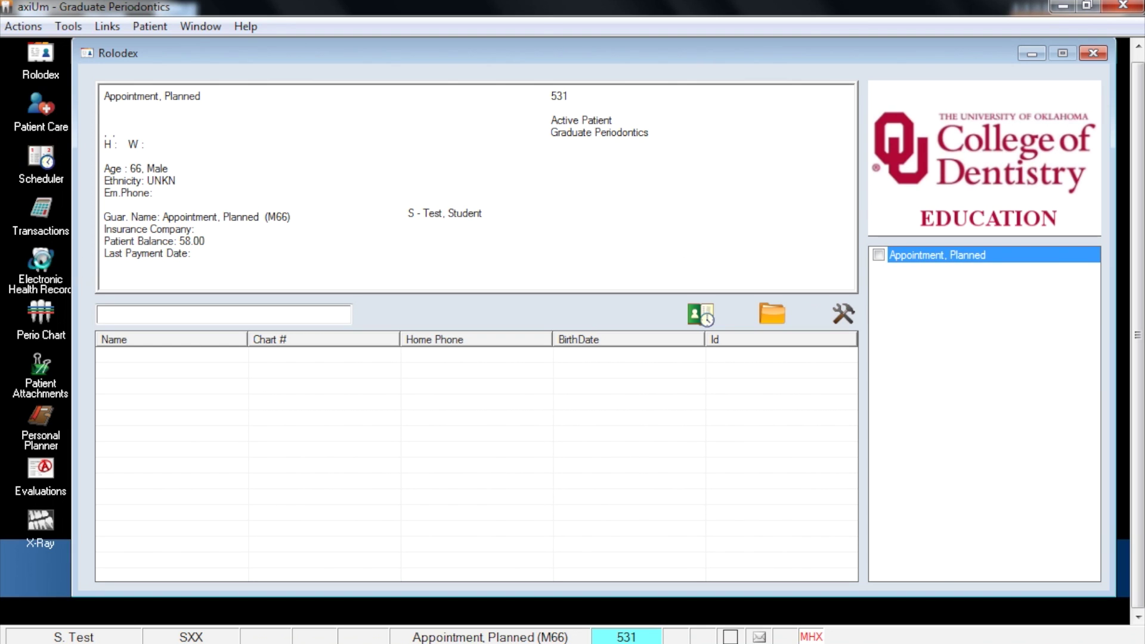
left_click(43, 266)
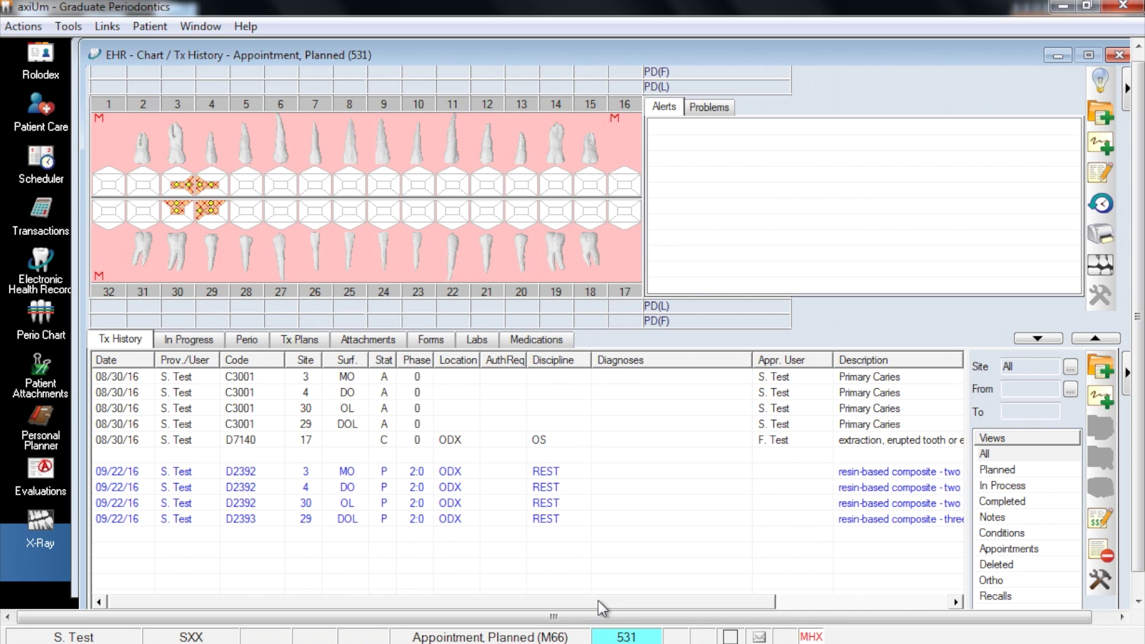
Approve the four charted composite treatments by entering the approver's Id and password.
left_click(627, 637)
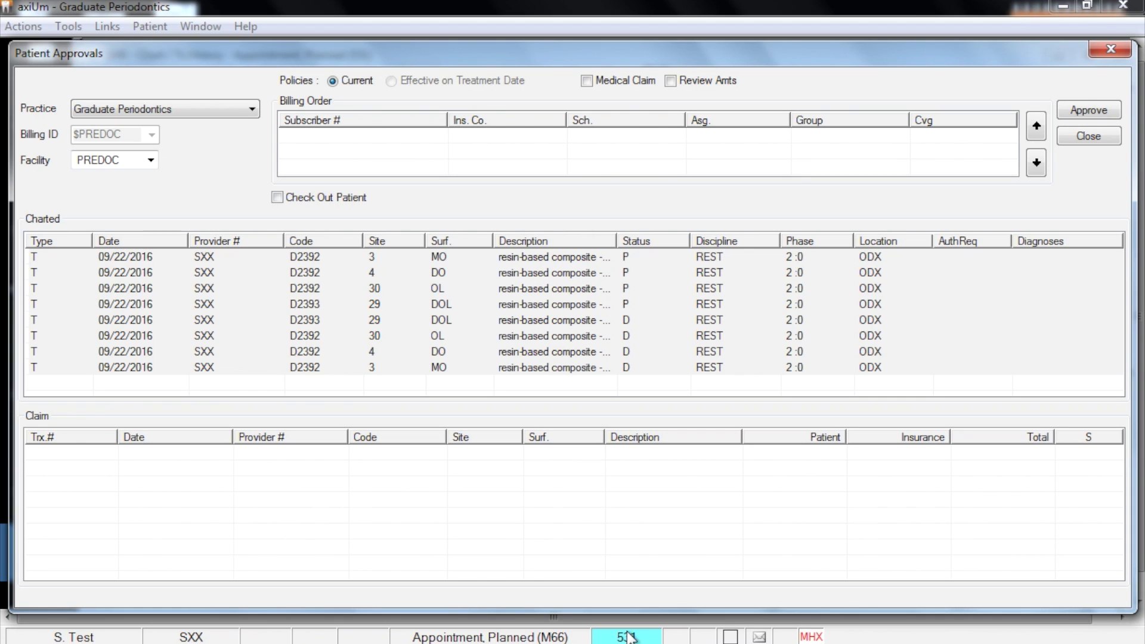
left_click(1088, 111)
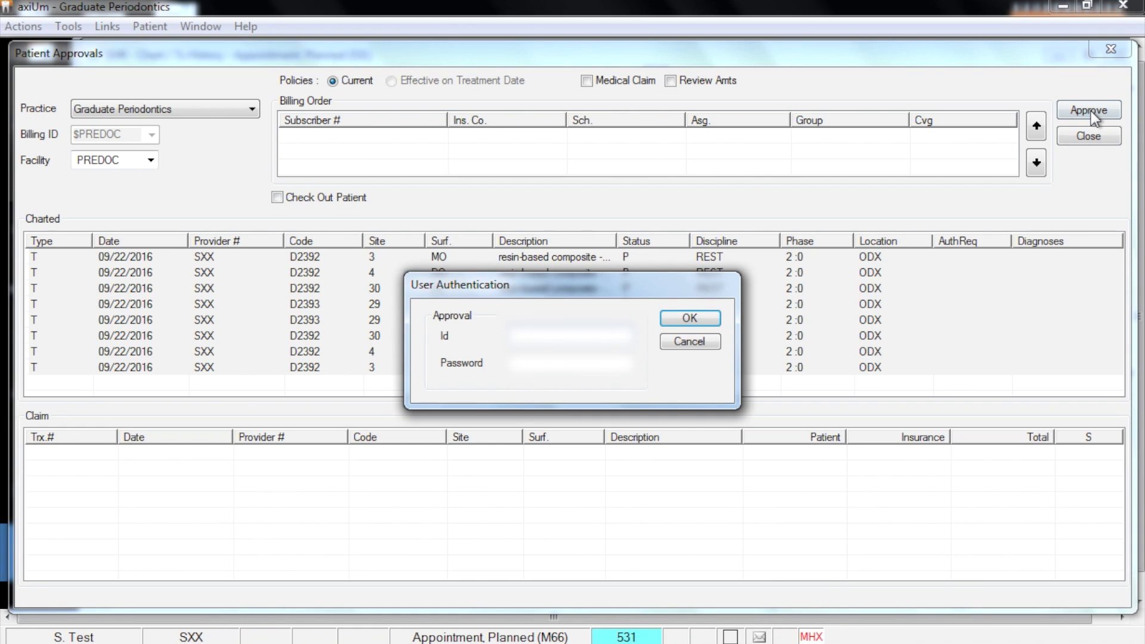
type("te")
key("Tab")
type("test")
key("Return")
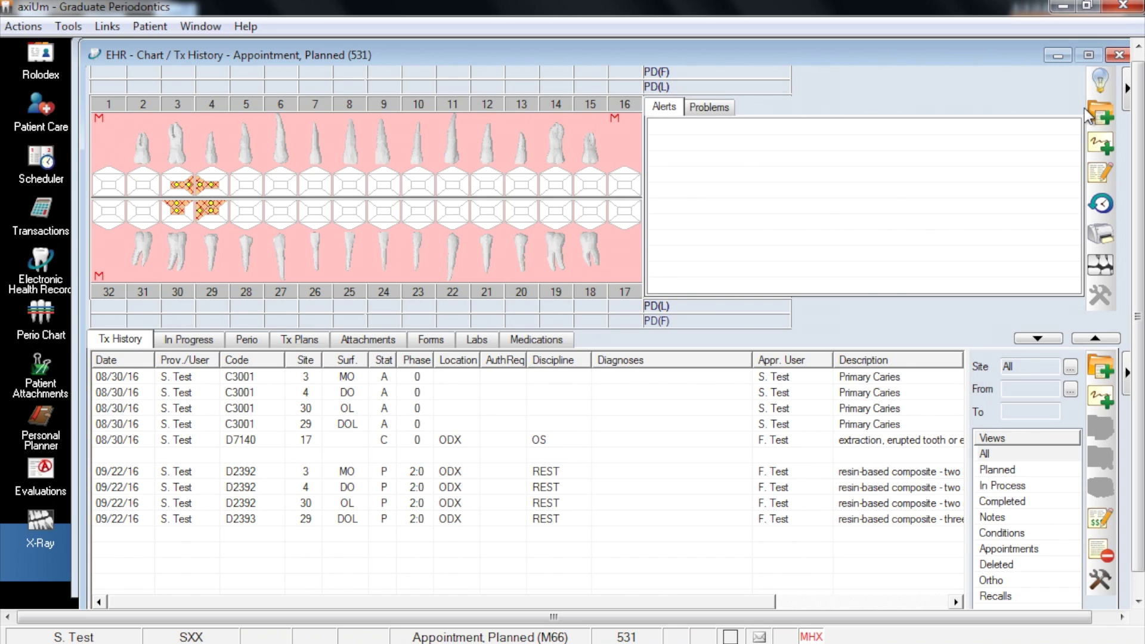
Select the D2392 tooth 3 and D2393 tooth 29 composites and start a planned appointment for them.
left_click(577, 471)
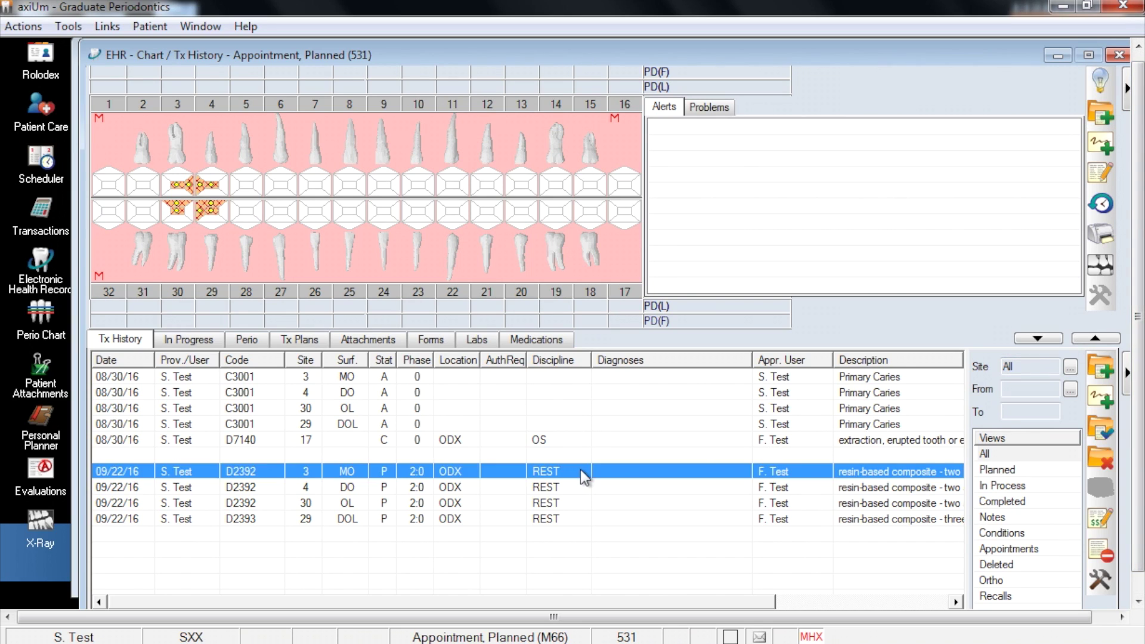
left_click(549, 518, "ctrl")
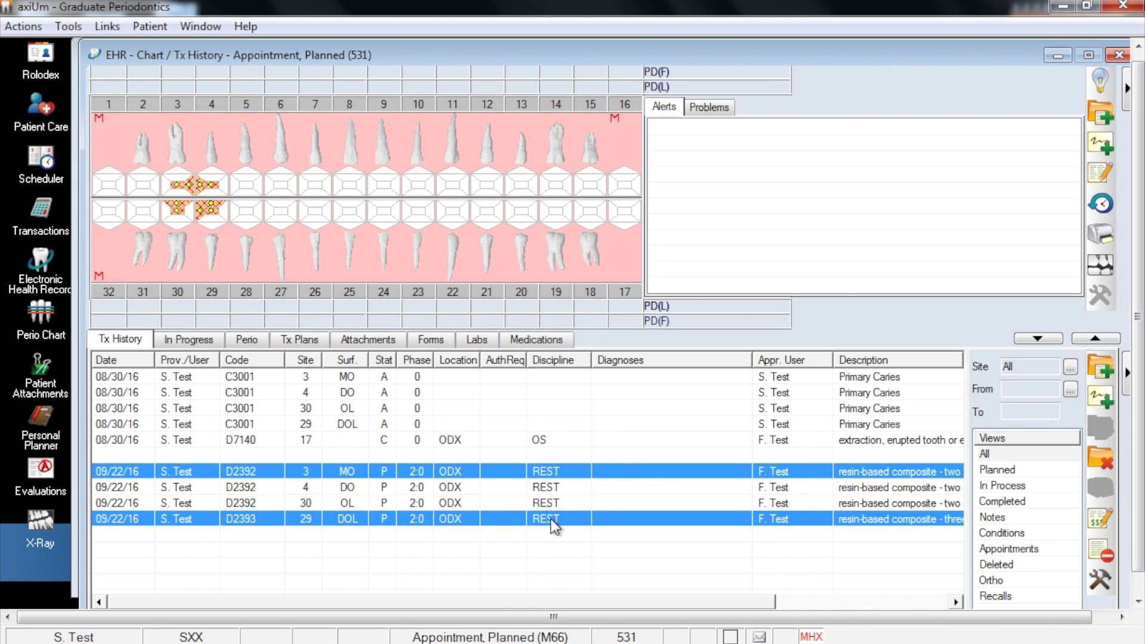
right_click(549, 517)
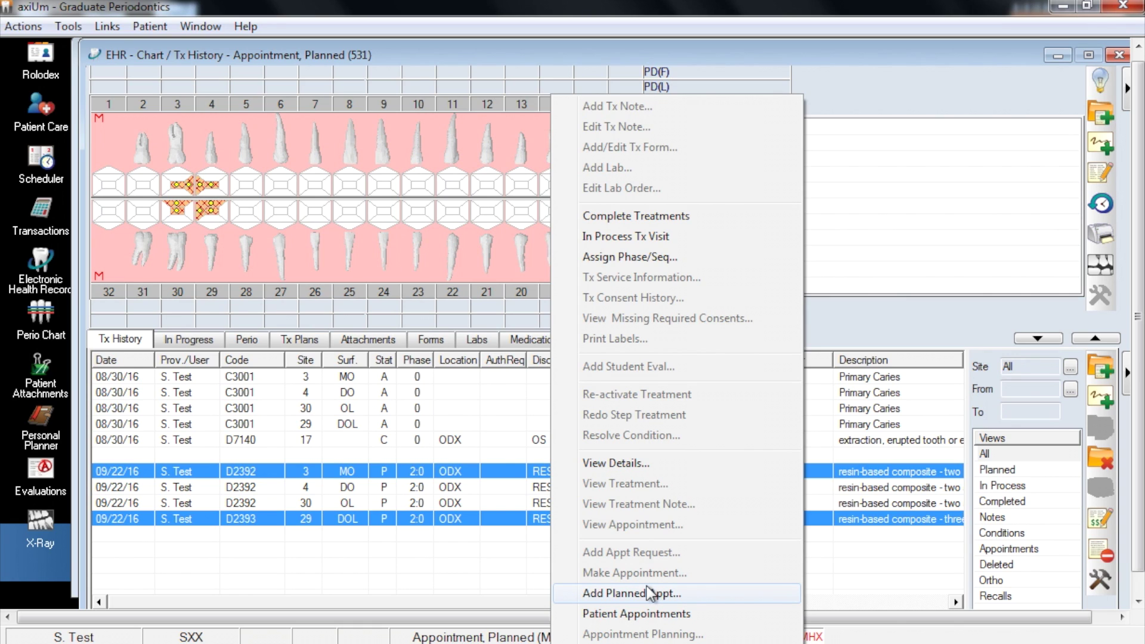
left_click(650, 592)
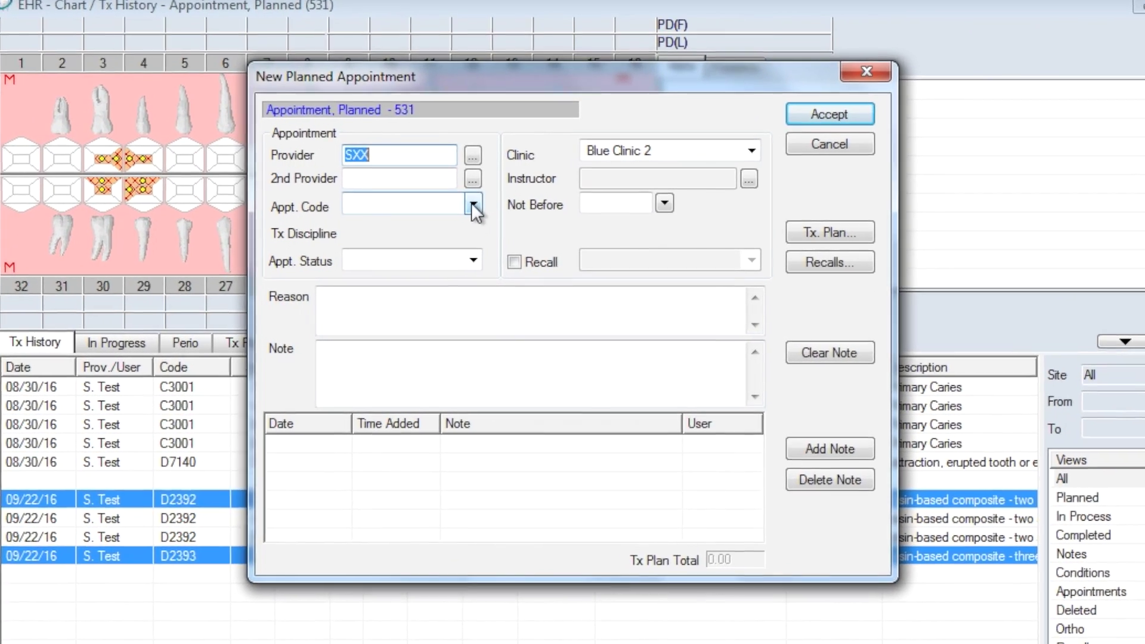
Set the appointment code to 120MIN and the status to REG.
left_click(487, 222)
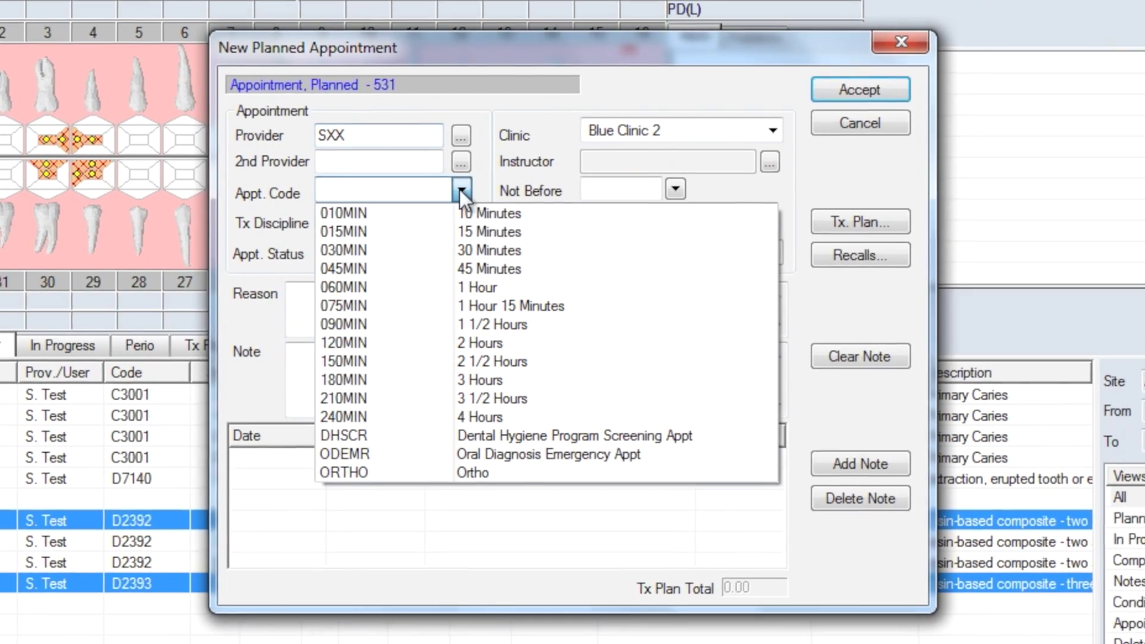
left_click(476, 341)
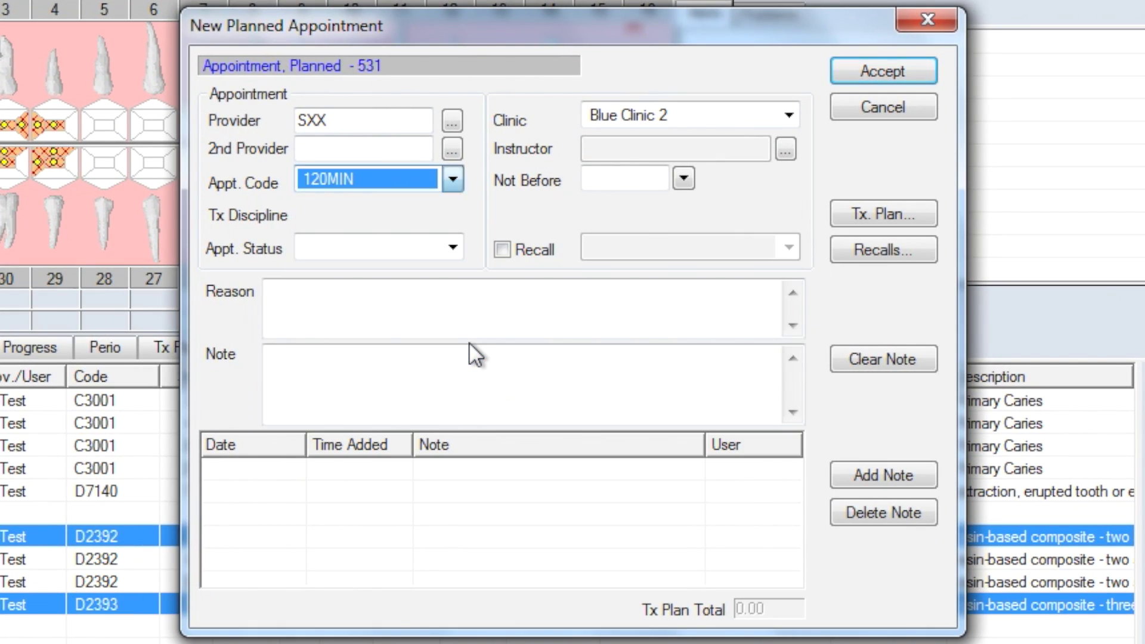
left_click(448, 247)
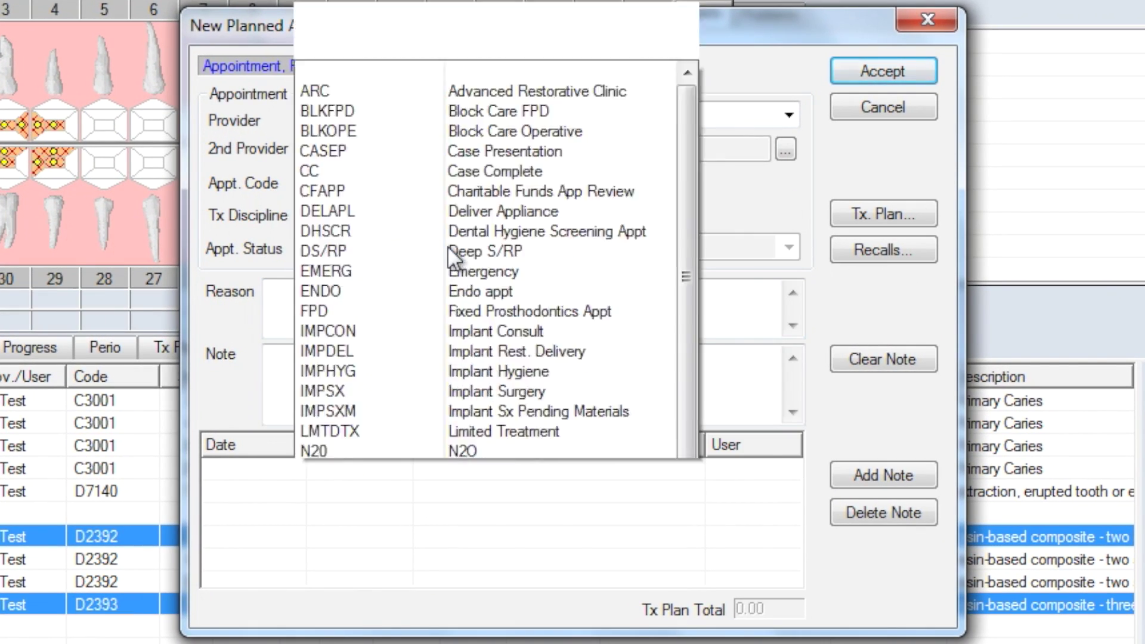
scroll(447, 245, "down", 3)
scroll(444, 252, "down", 3)
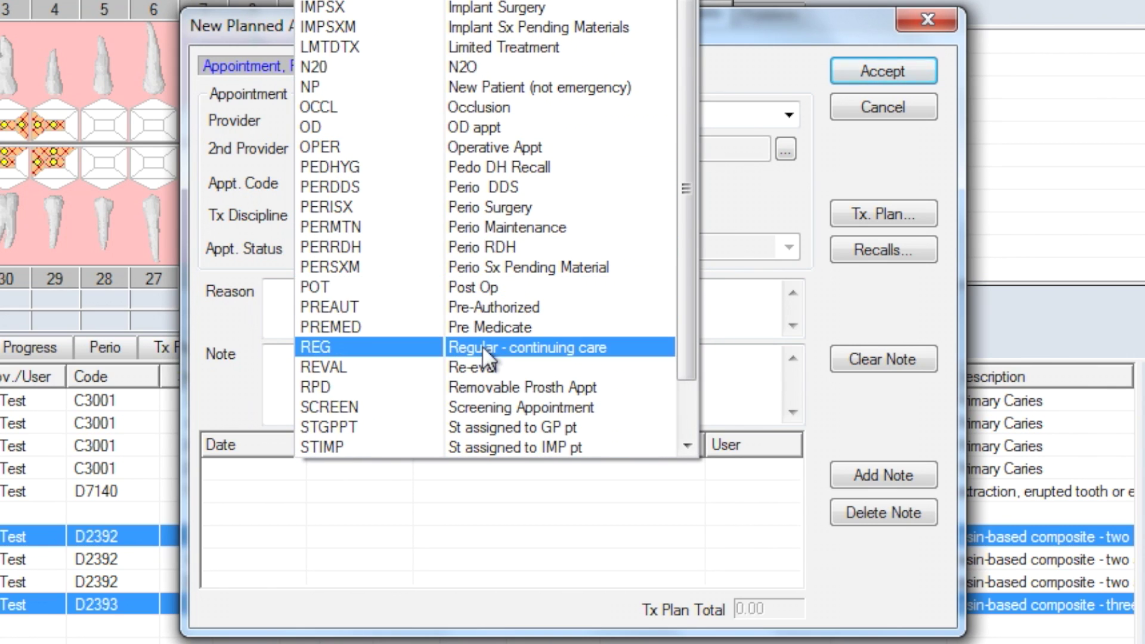
left_click(483, 347)
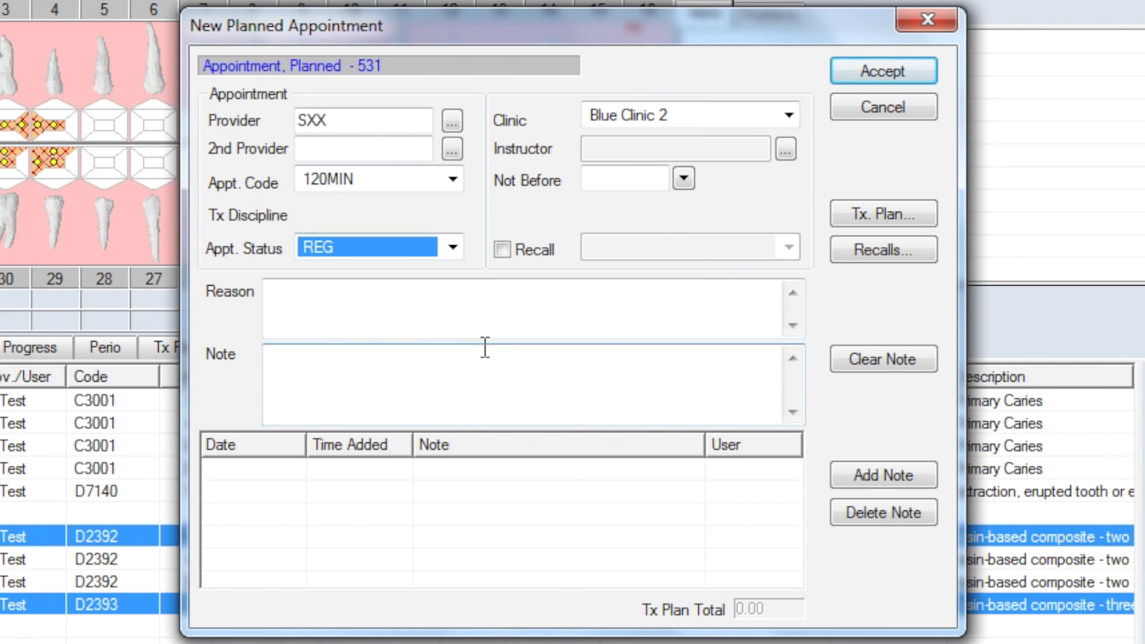
left_click(455, 314)
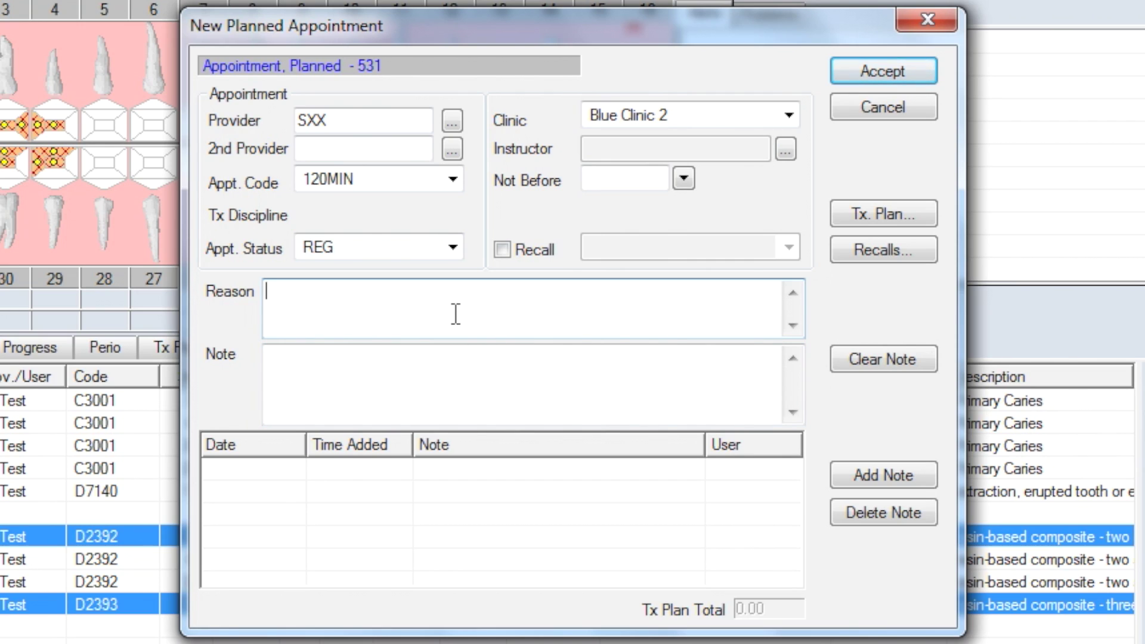
Enter the reason 'appt. 1 of 2; composite on #3, 29'.
type("appt. 1 of 2; composite")
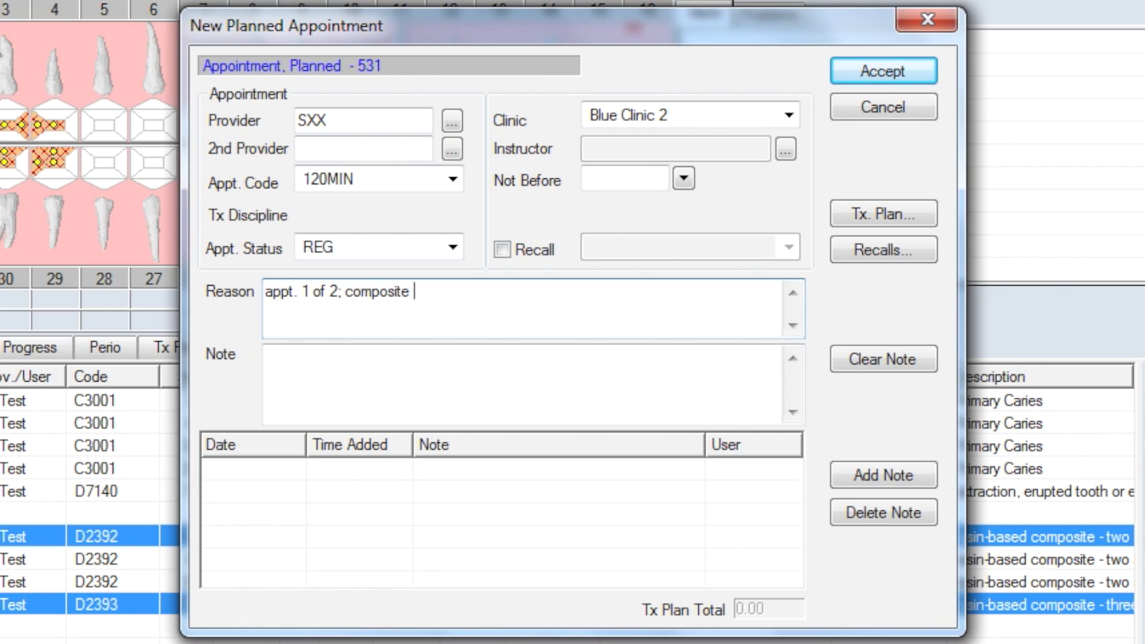
type("on #3, 29")
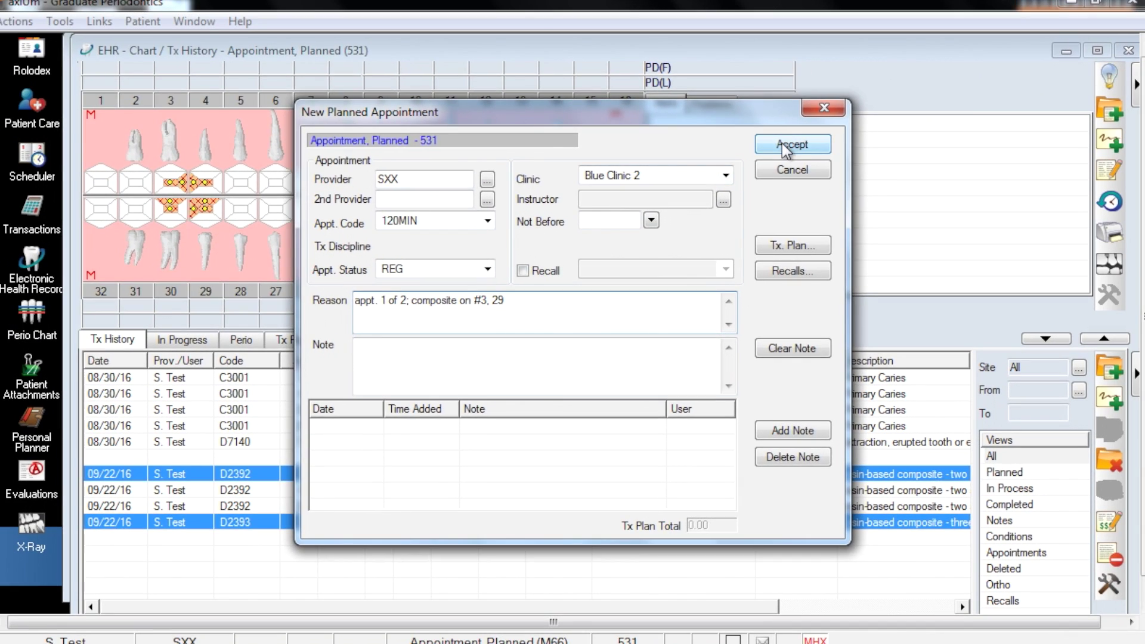
Accept the first appointment and start a planned appointment for the tooth 4 and 30 composites.
left_click(883, 70)
left_click_drag(8, 558, 8, 591)
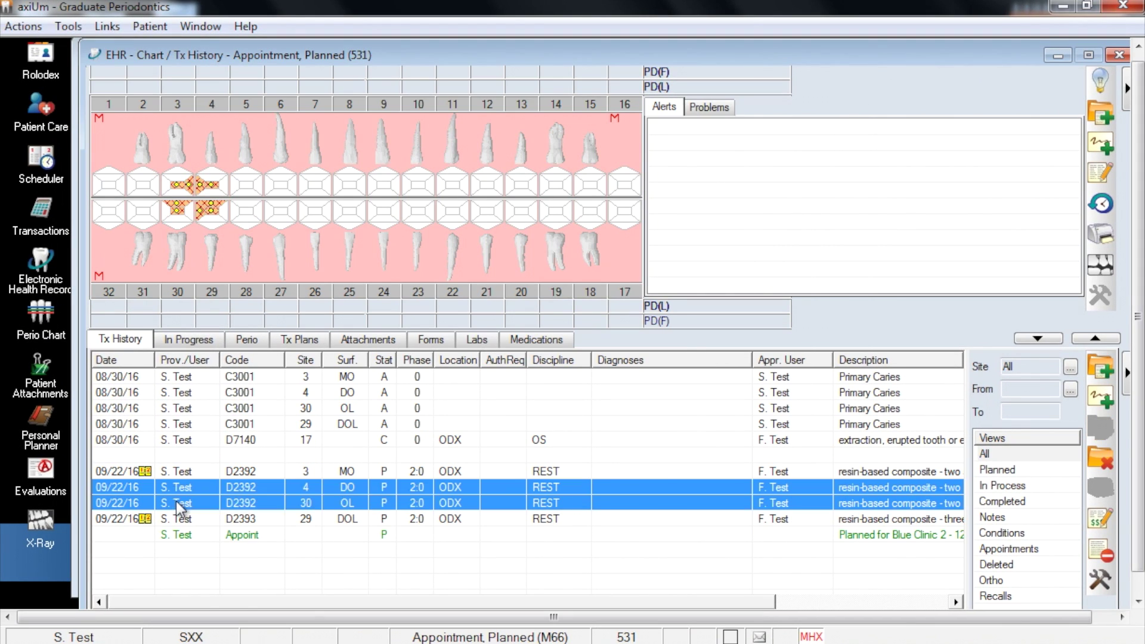
right_click(179, 508)
left_click(251, 593)
Keep code 120MIN, enter reason 'appt 2 of 2; composite on #4, 29', and accept.
left_click(486, 222)
left_click(478, 317)
left_click(486, 224)
scroll(489, 276, "down", 5)
left_click(435, 302)
type("appt 2 of 2; composite on ")
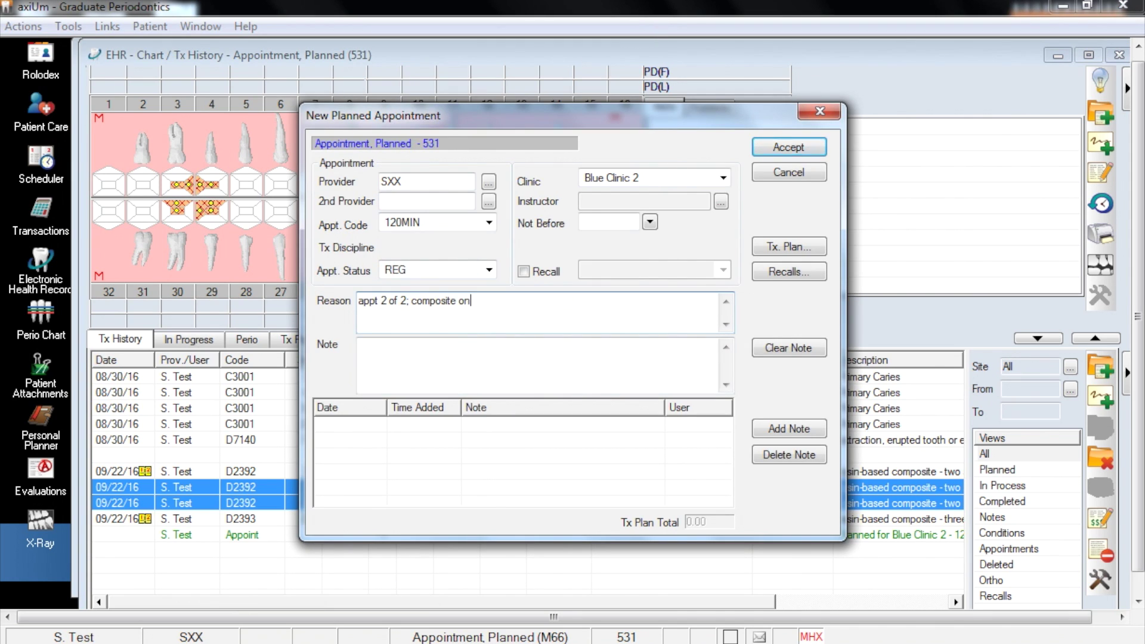
type("#4, 29")
left_click(787, 148)
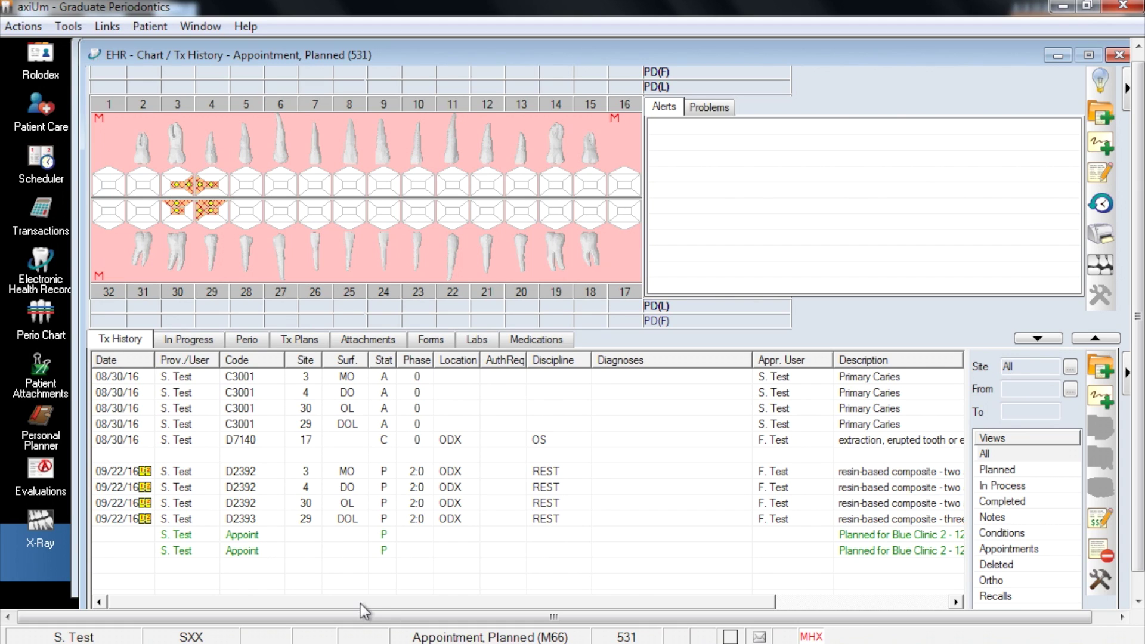
Change the second planned appointment's reason to 'appt 2 of 2; composite on #4, 30'.
left_click_drag(360, 605, 584, 606)
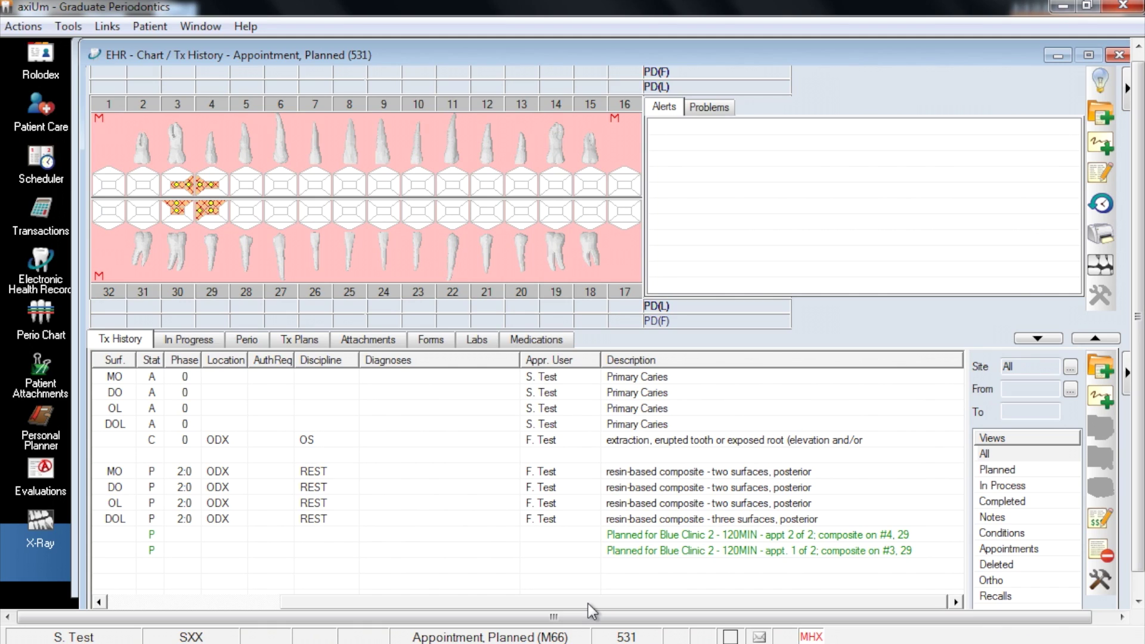
double_click(716, 534)
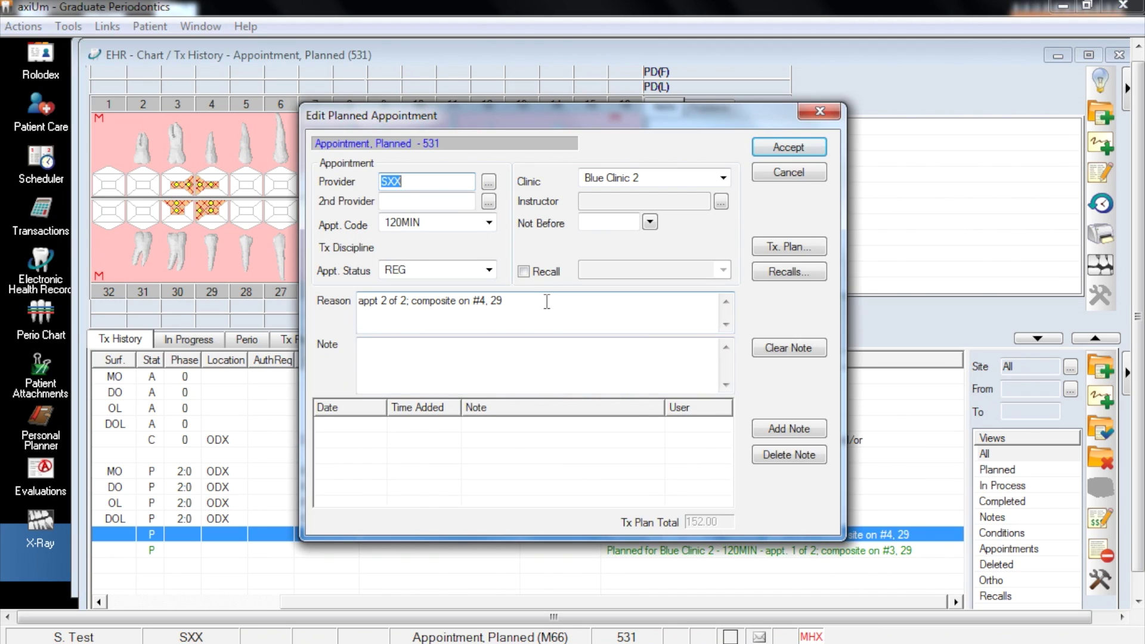
left_click(780, 146)
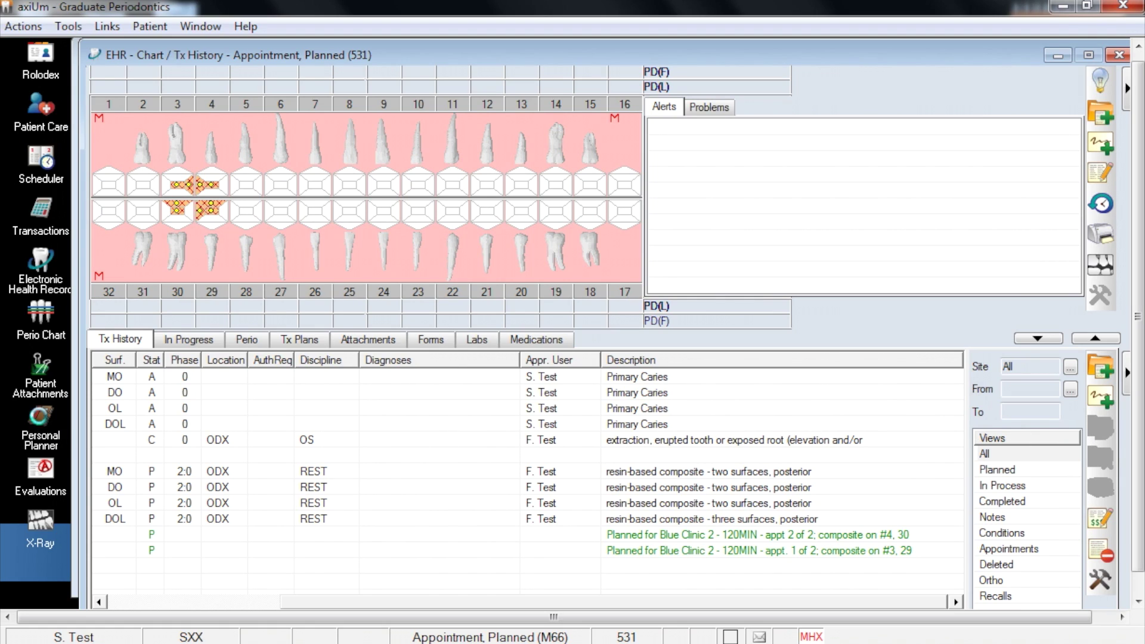
List appointments in the Personal Planner and view the treatments linked to 'appt. 1 of 2'.
left_click(40, 423)
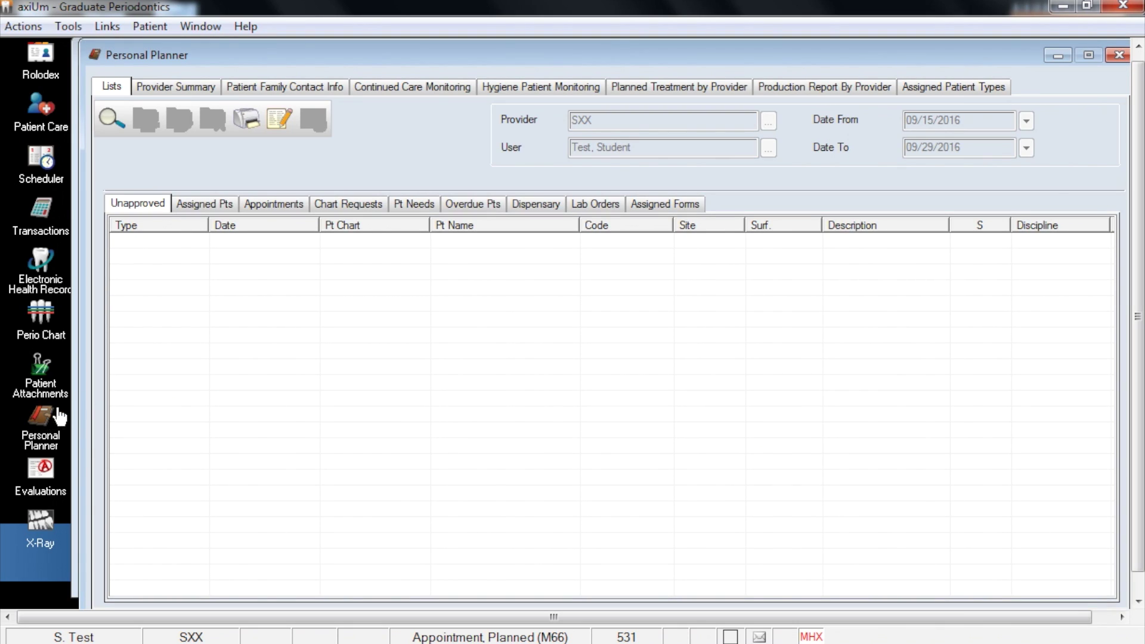
left_click(273, 209)
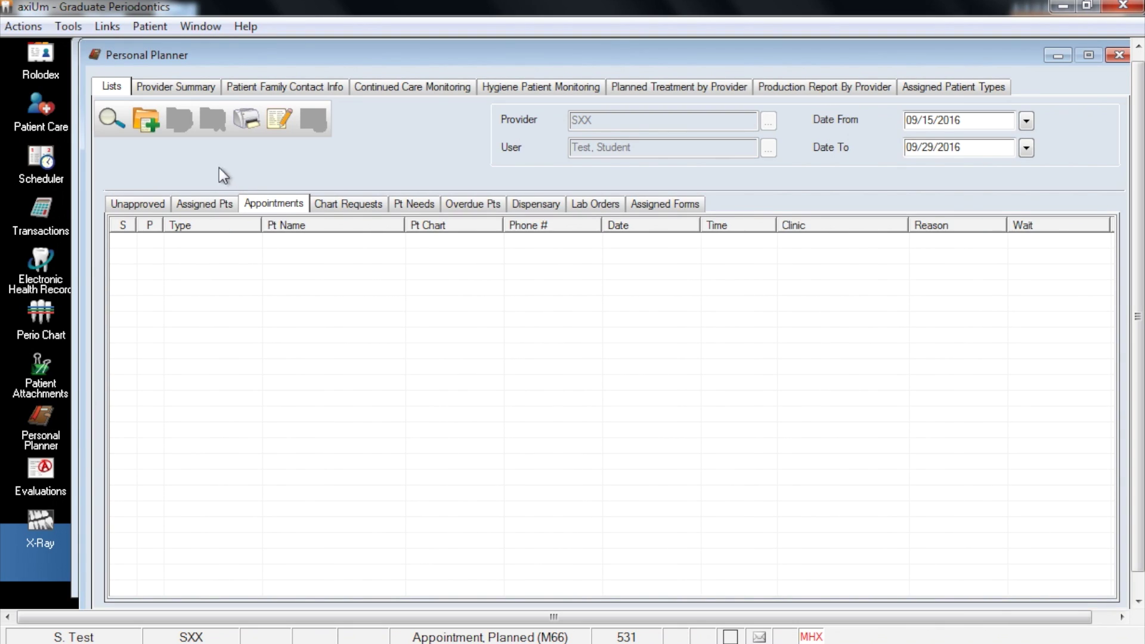
left_click(115, 120)
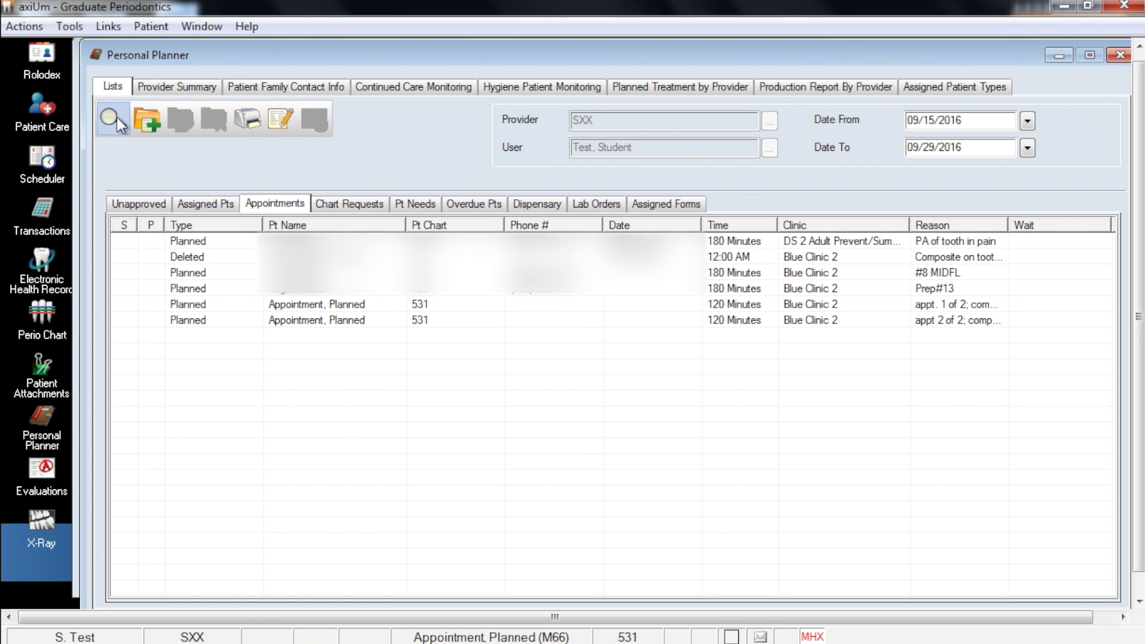
left_click(760, 307)
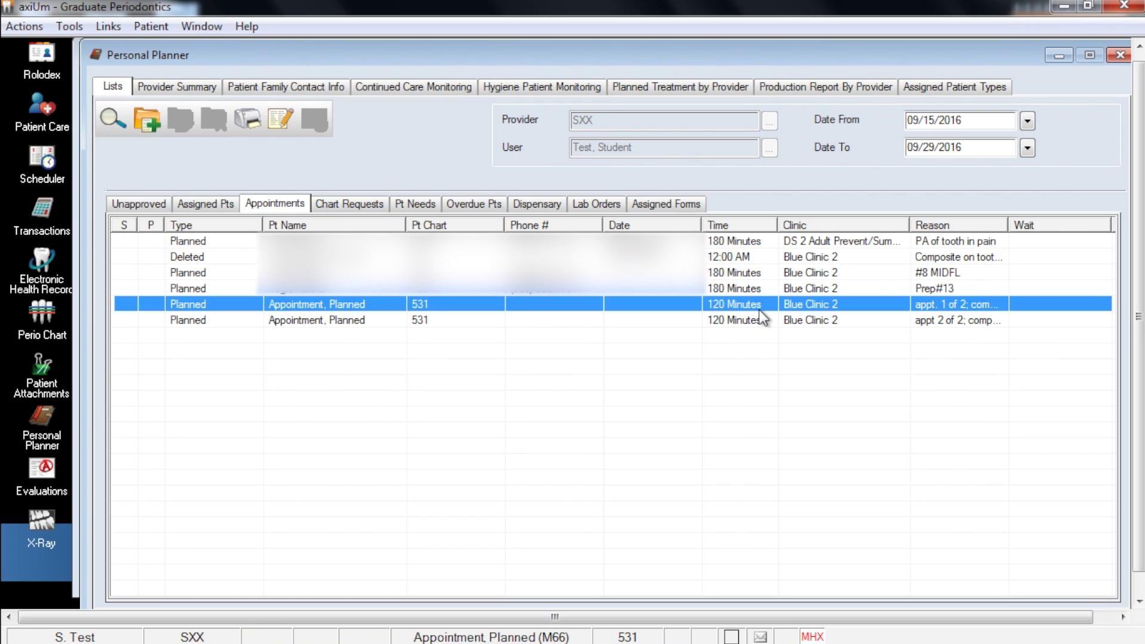
right_click(755, 306)
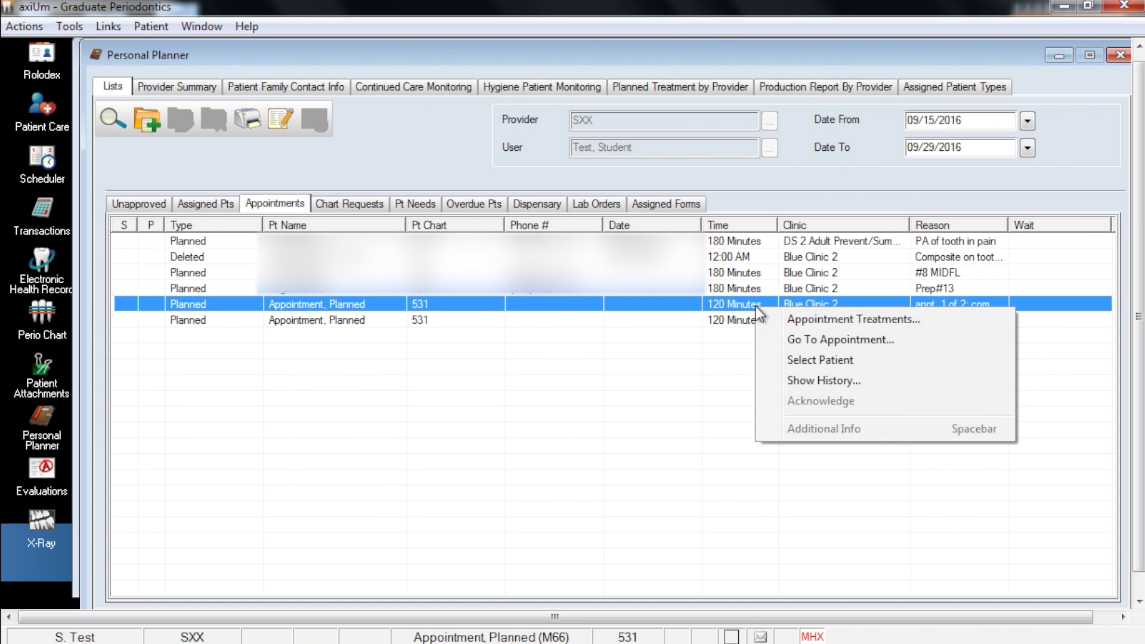
left_click(792, 315)
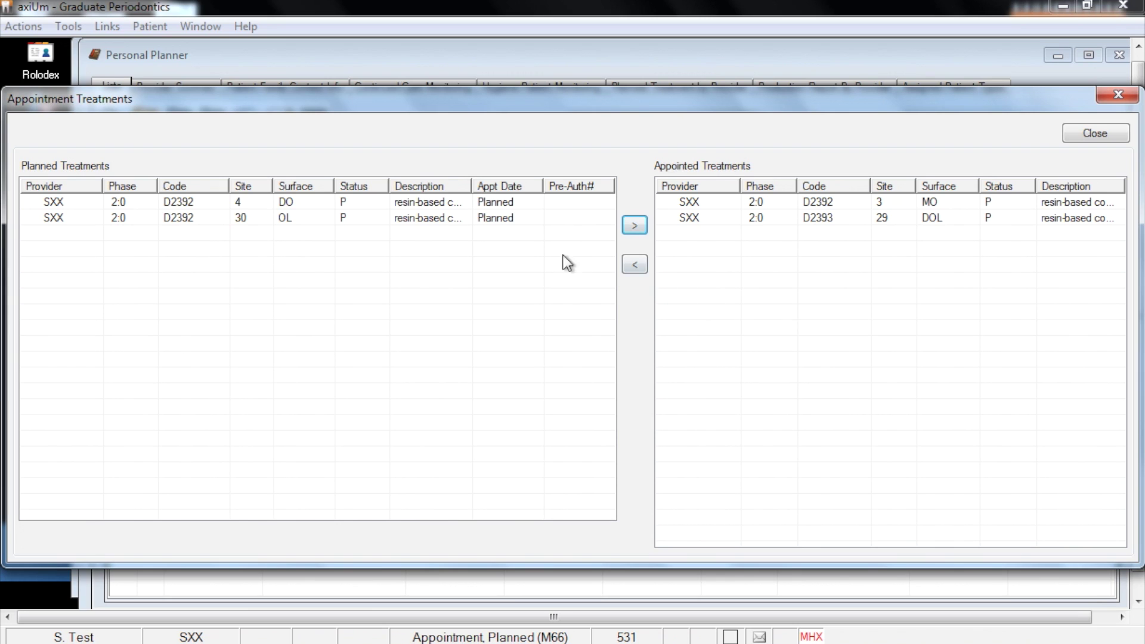
Attempt to move the tooth 30 composite into this appointment, then decline the multiple-appointments warning.
left_click(426, 220)
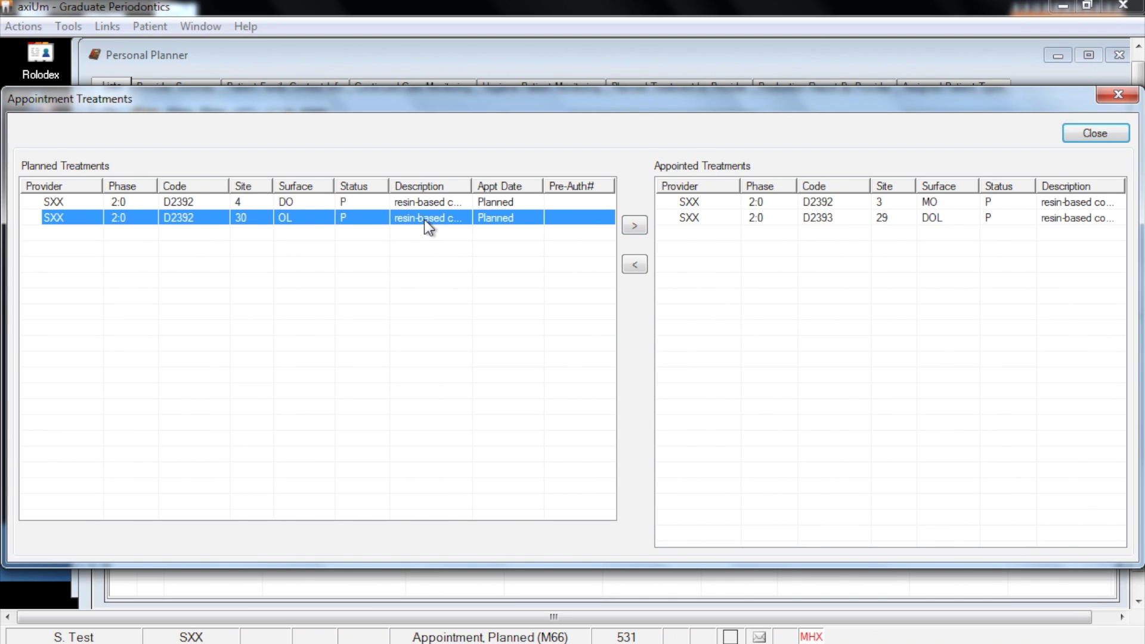
left_click(634, 227)
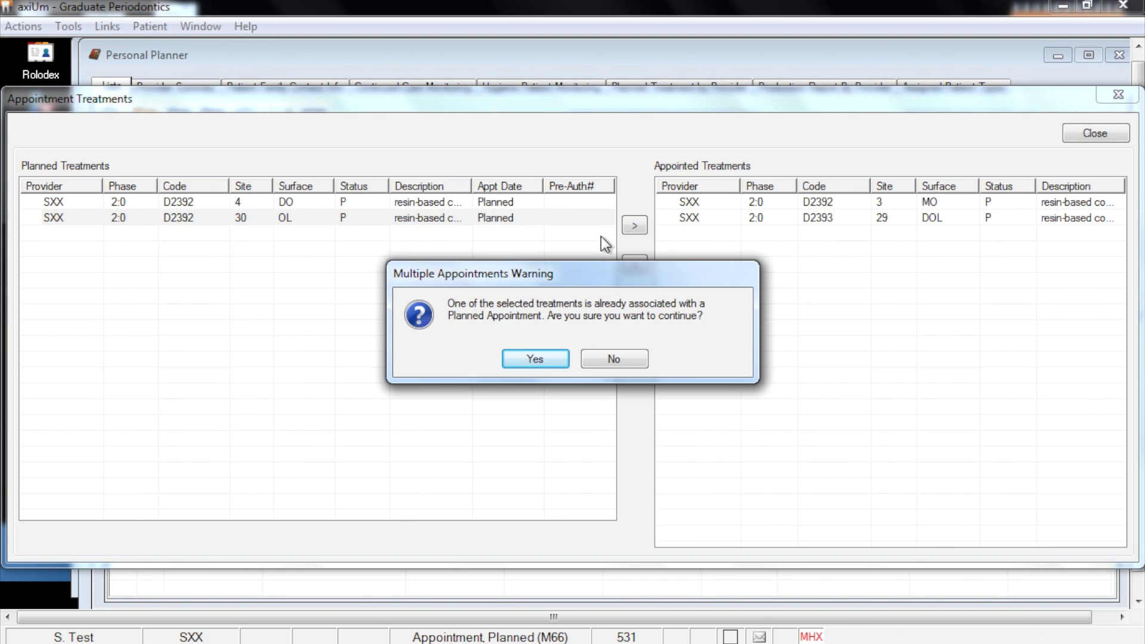
left_click(614, 359)
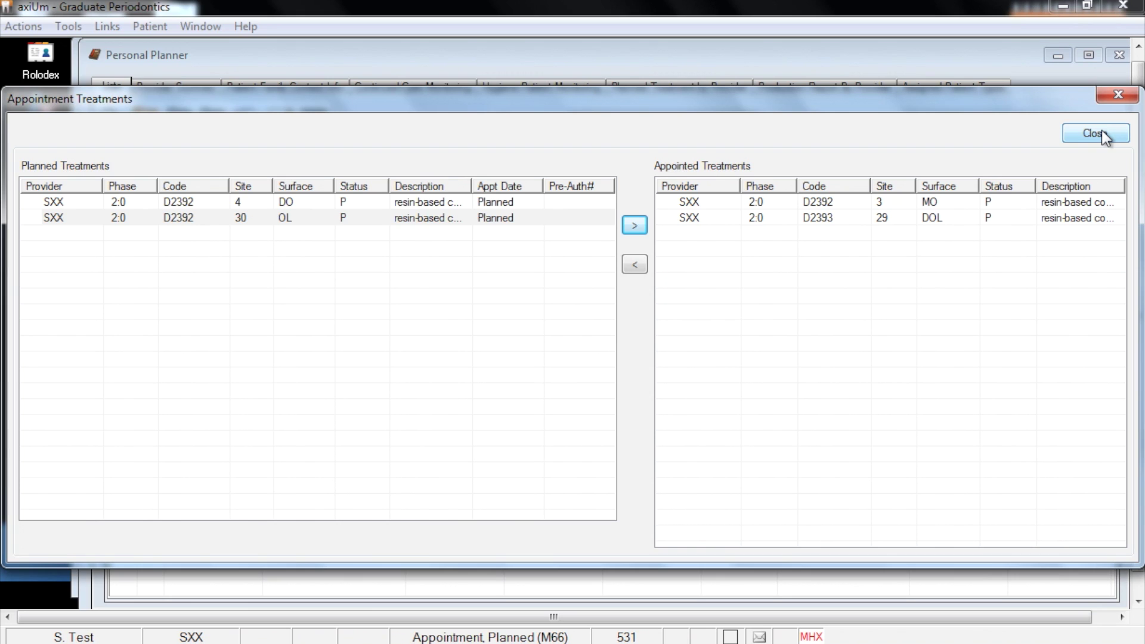
left_click(1101, 132)
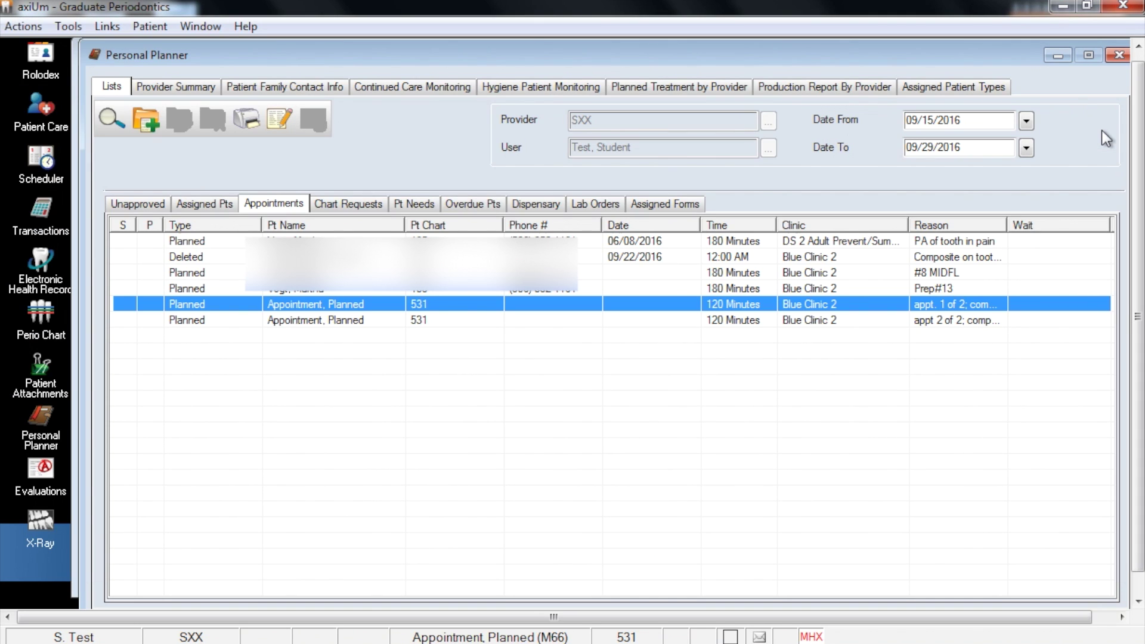